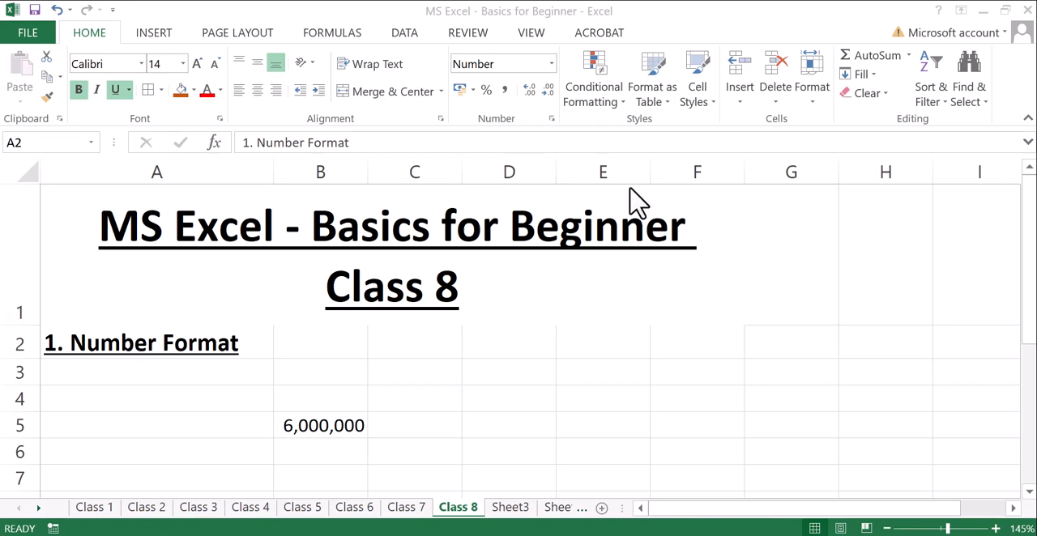
# - Review the available number formats for heading cell A2, including the full Number options in Format Cells, without applying changes
pyautogui.click(111, 341)
pyautogui.click(552, 64)
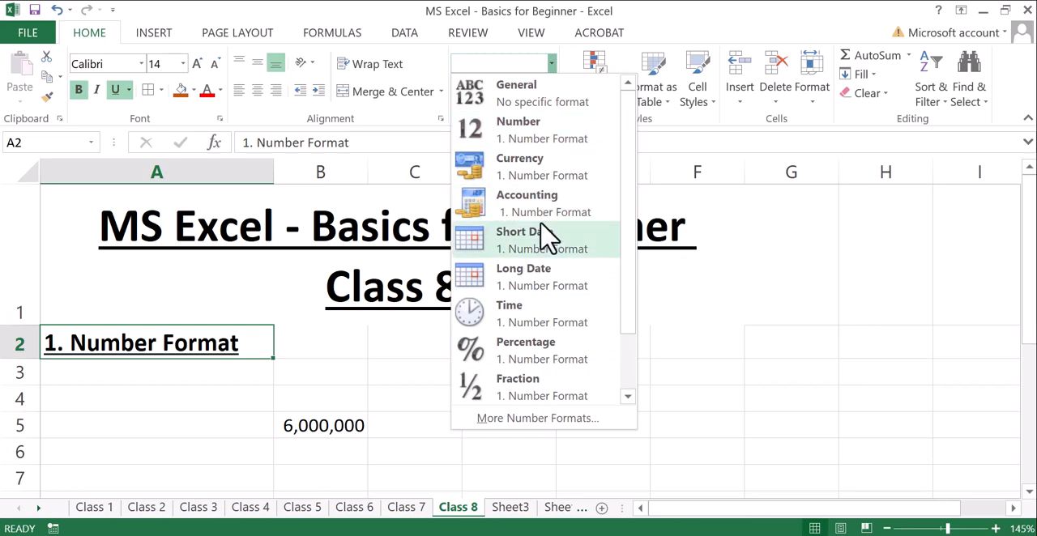
pyautogui.scroll(-1, 538, 364)
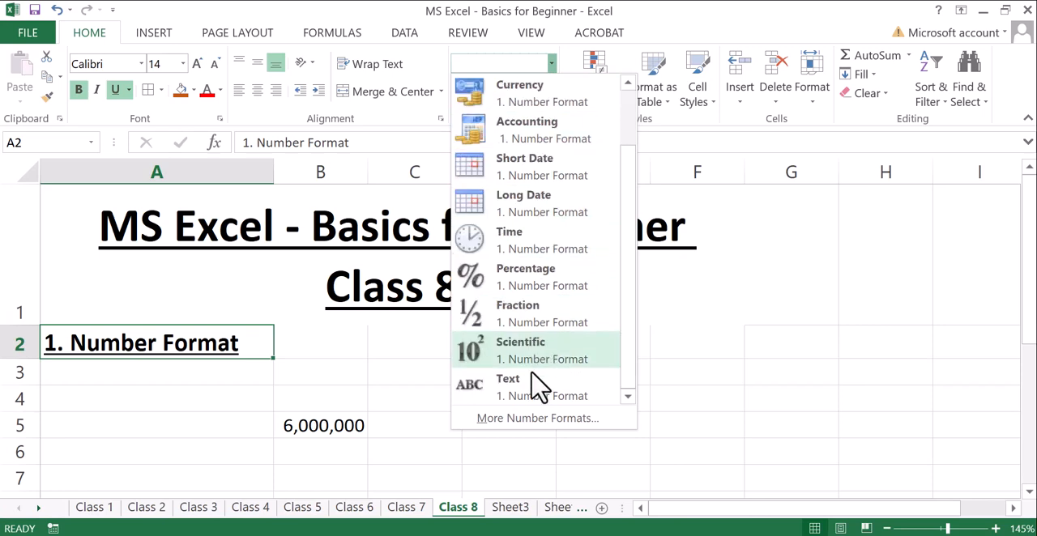
pyautogui.click(490, 423)
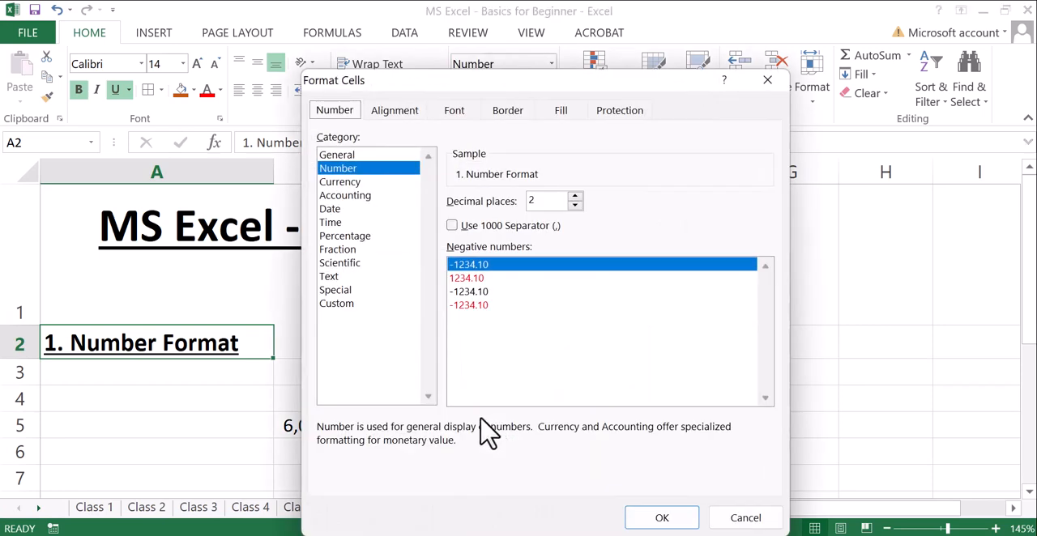
pyautogui.click(772, 86)
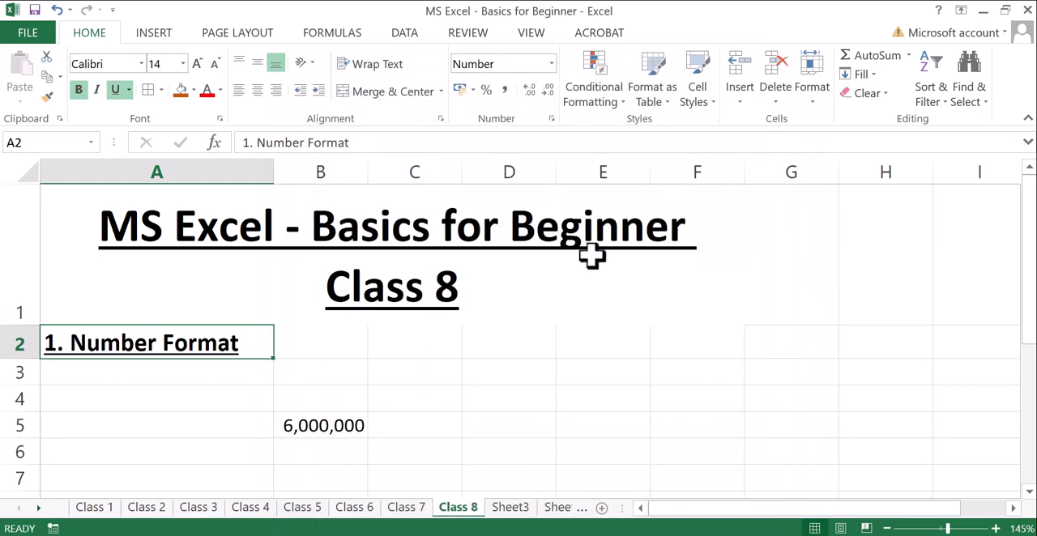
# - Examine the accounting formats for cell A2, including the currency symbol choices and the Currency category, without applying any
pyautogui.click(472, 91)
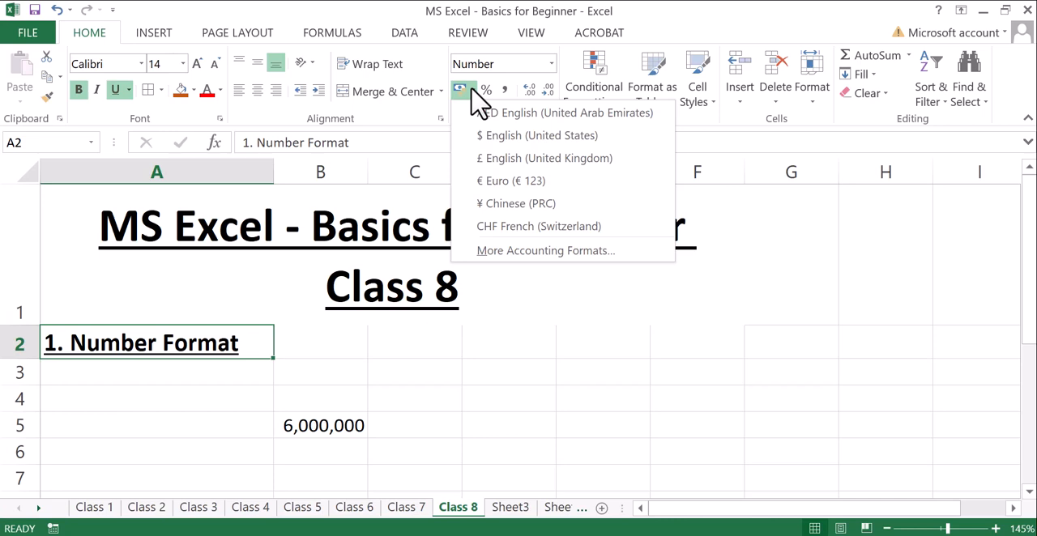
pyautogui.click(493, 251)
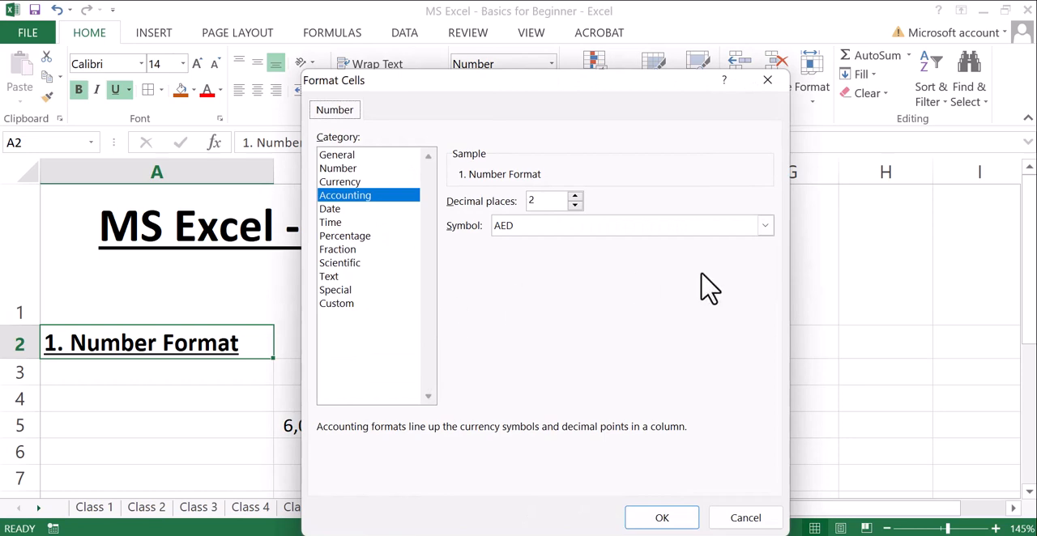
pyautogui.click(764, 227)
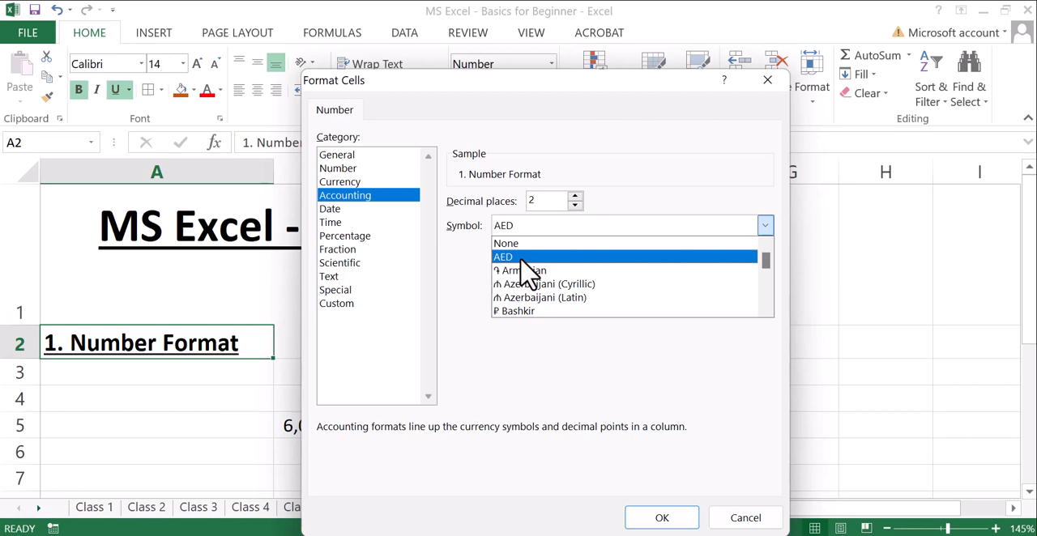
pyautogui.click(338, 183)
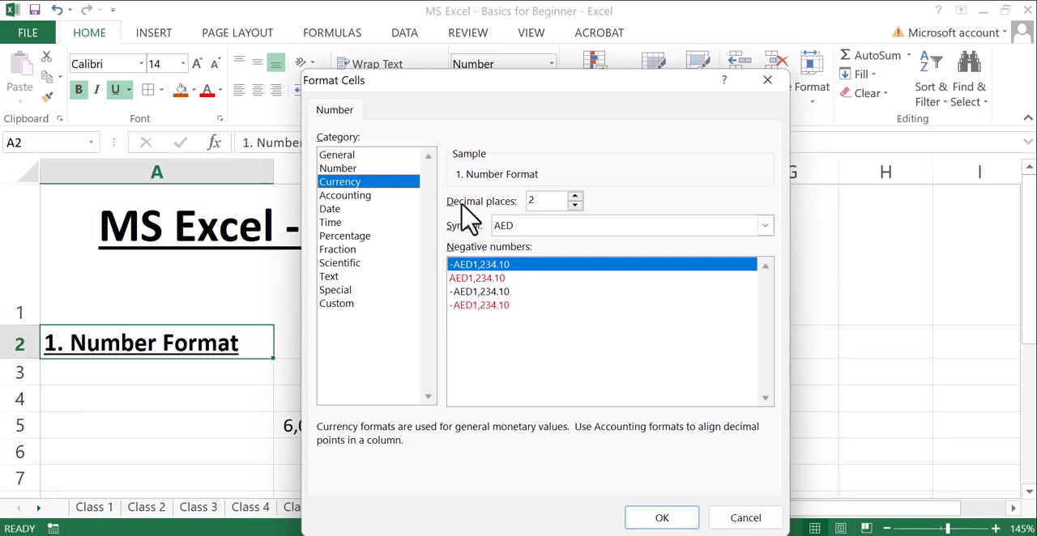
pyautogui.click(768, 80)
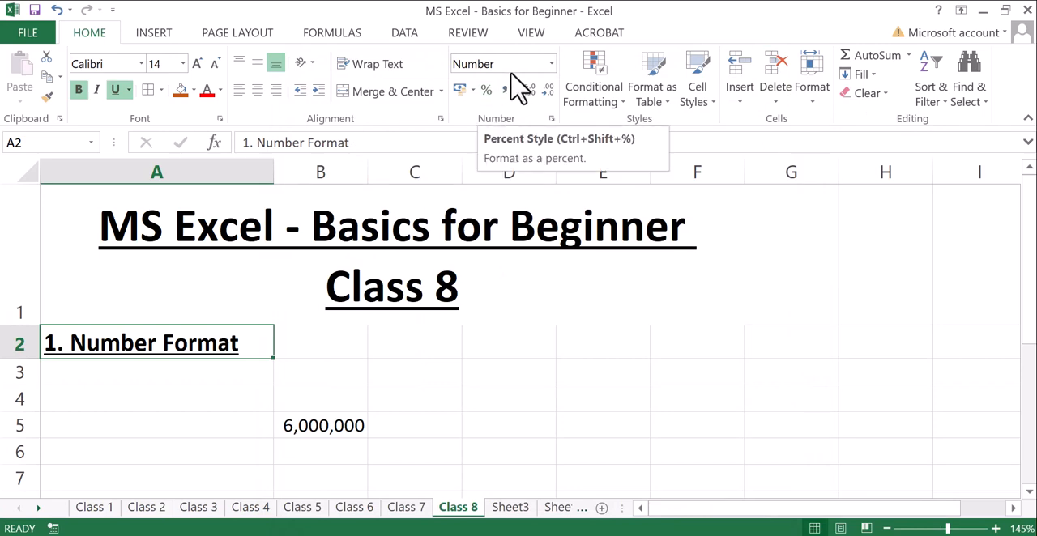
# - Apply the Number format to heading cell A2
pyautogui.click(551, 64)
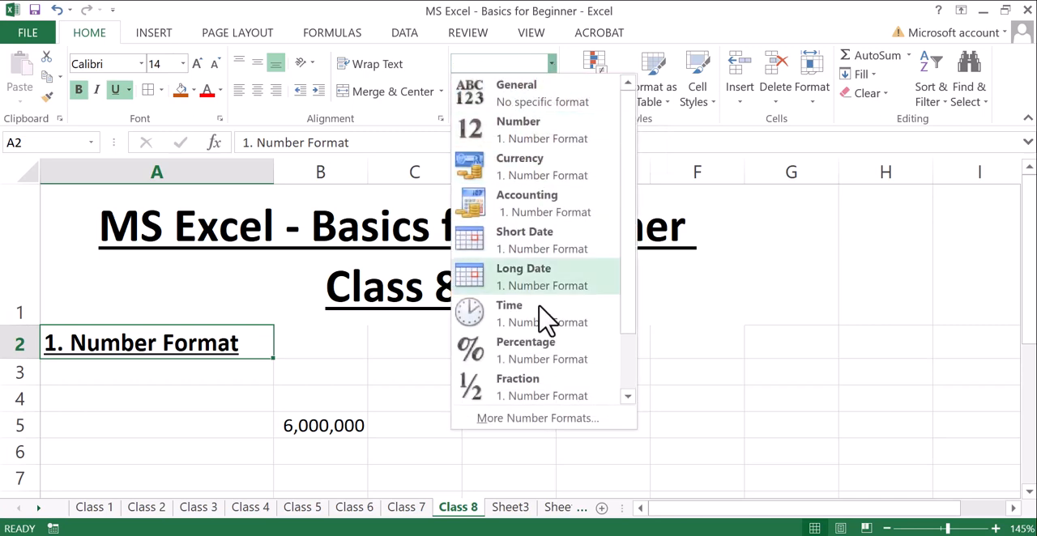
pyautogui.click(522, 130)
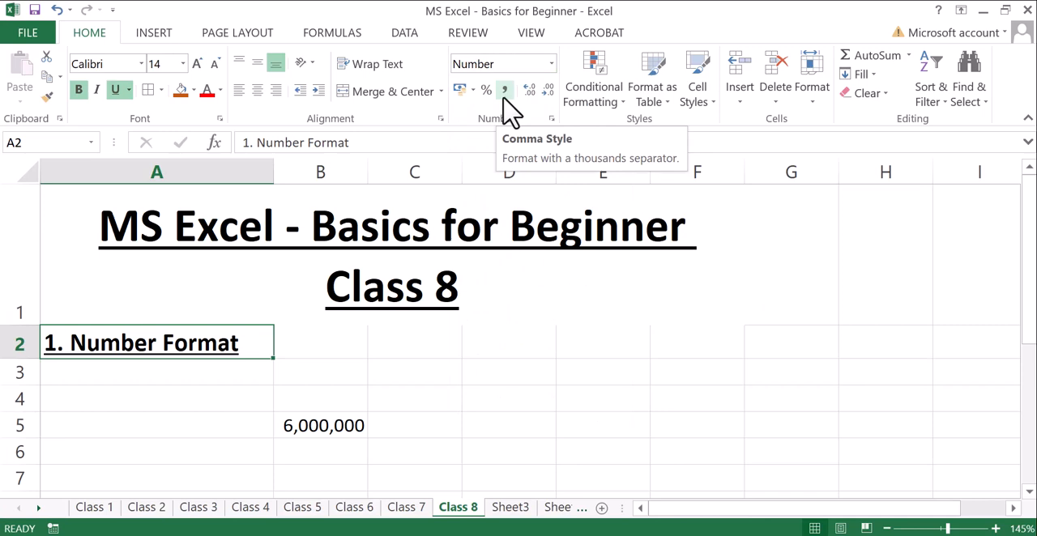
pyautogui.click(551, 65)
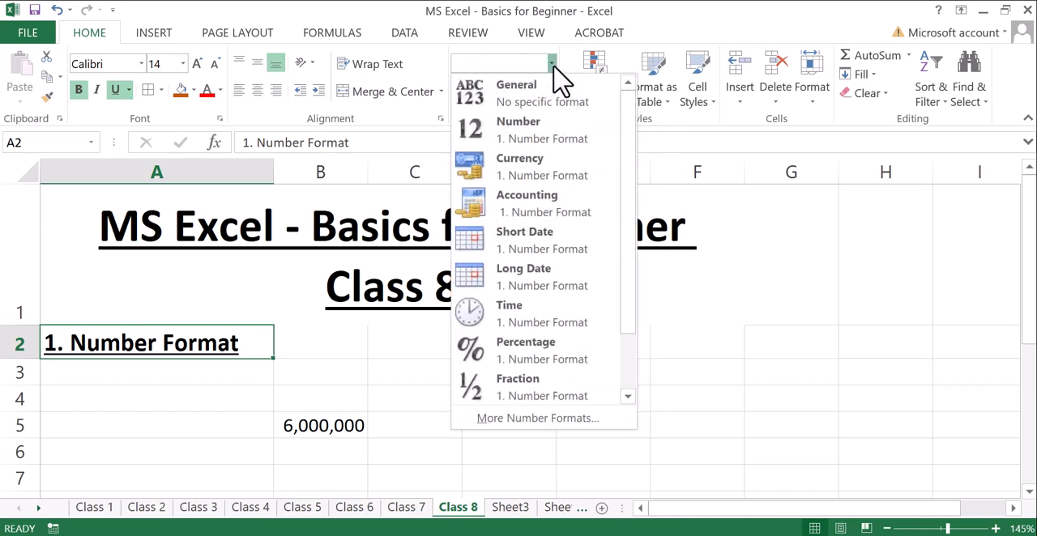
pyautogui.click(798, 289)
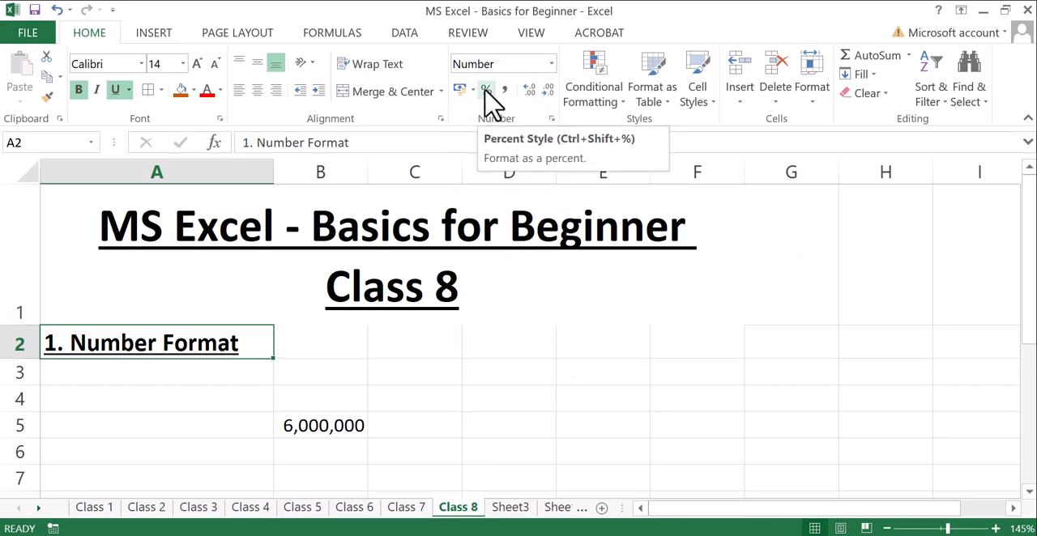
# - Format cell B5 as a percentage and increase its display to six decimal places
pyautogui.click(317, 430)
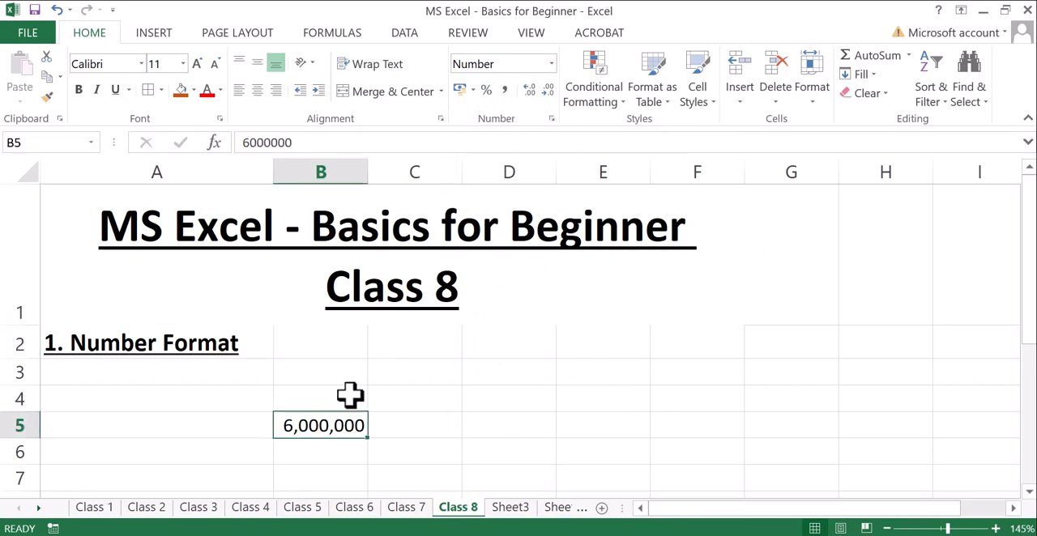
pyautogui.click(486, 90)
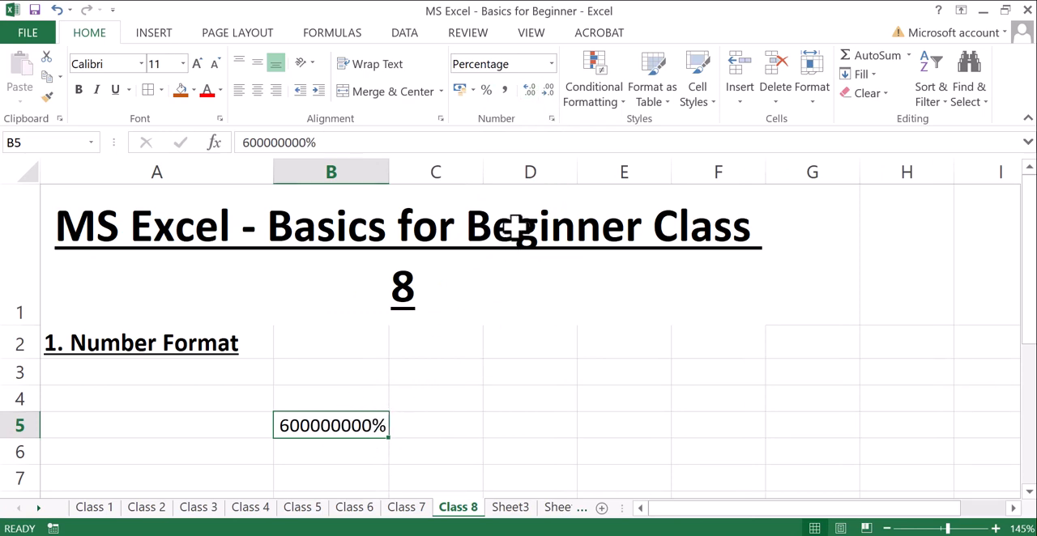
pyautogui.click(549, 91)
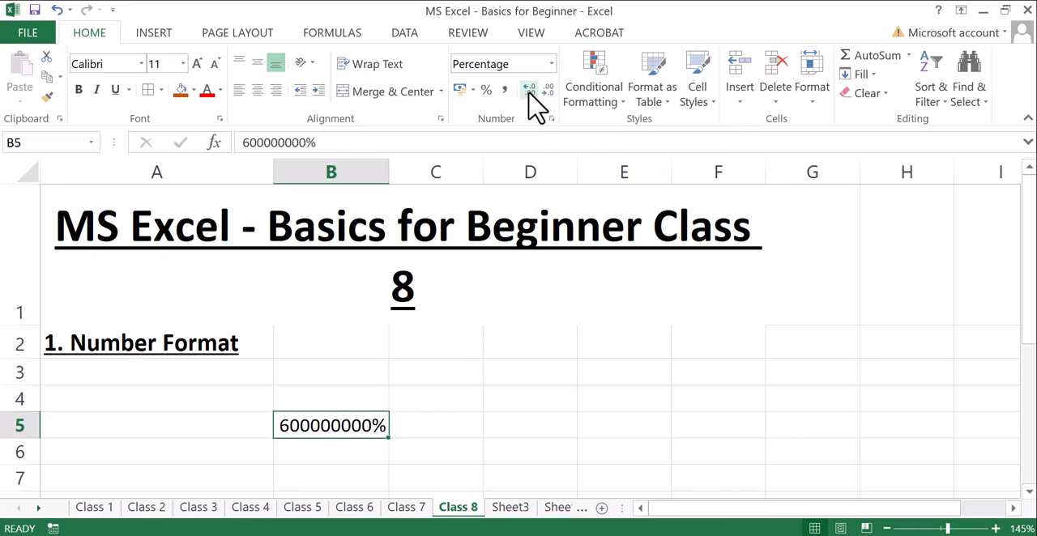
pyautogui.click(529, 91)
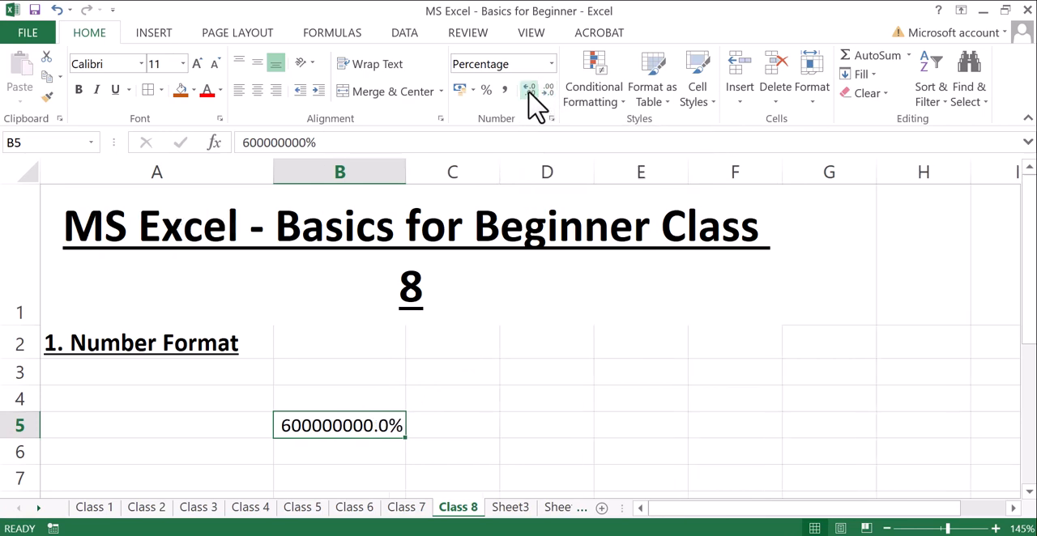
pyautogui.click(529, 92)
pyautogui.click(529, 91)
pyautogui.click(529, 91)
pyautogui.click(529, 91)
pyautogui.click(530, 92)
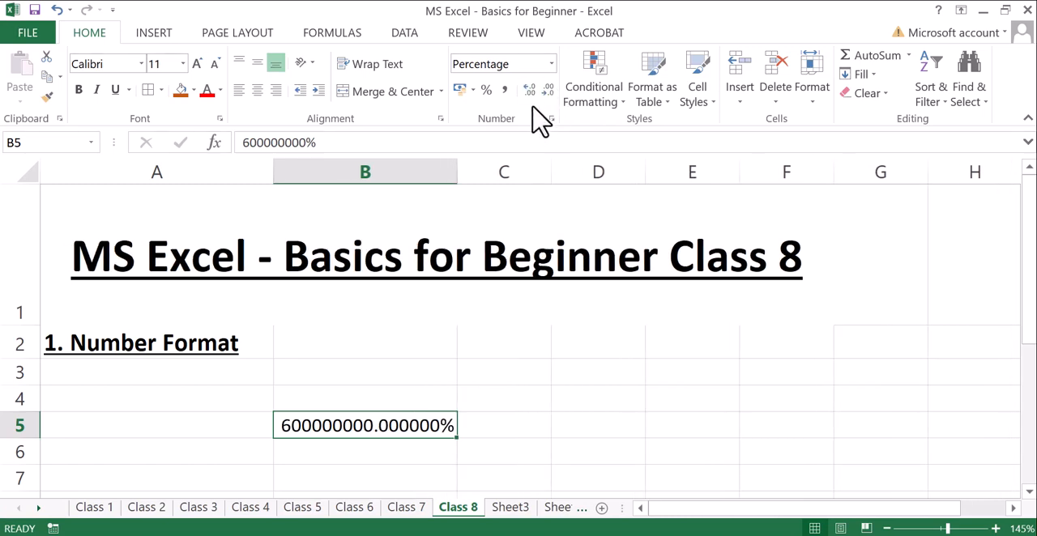
# - Examine the Number, Currency, Accounting and Date categories in Format Cells for B5 without applying changes
pyautogui.click(551, 119)
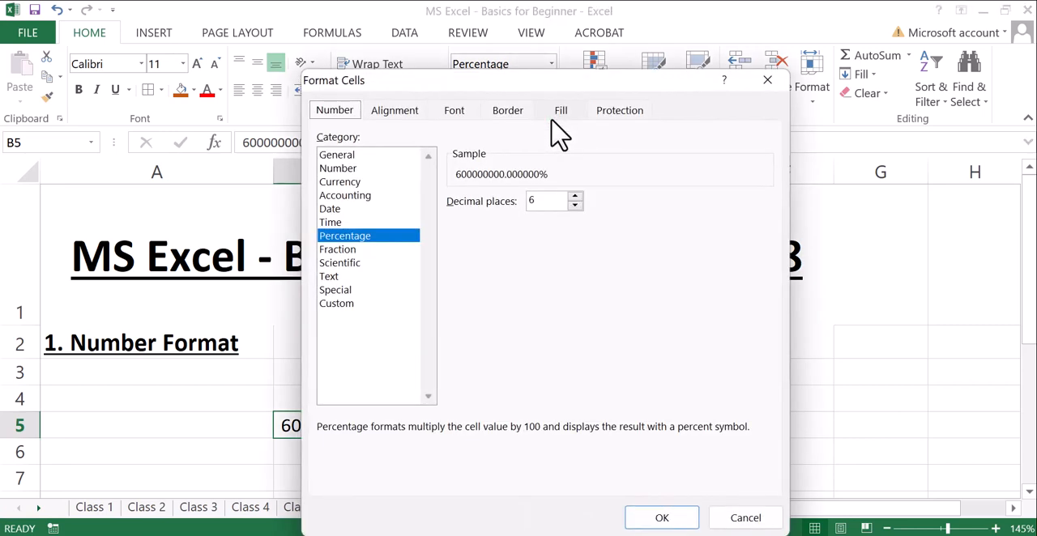
pyautogui.click(350, 168)
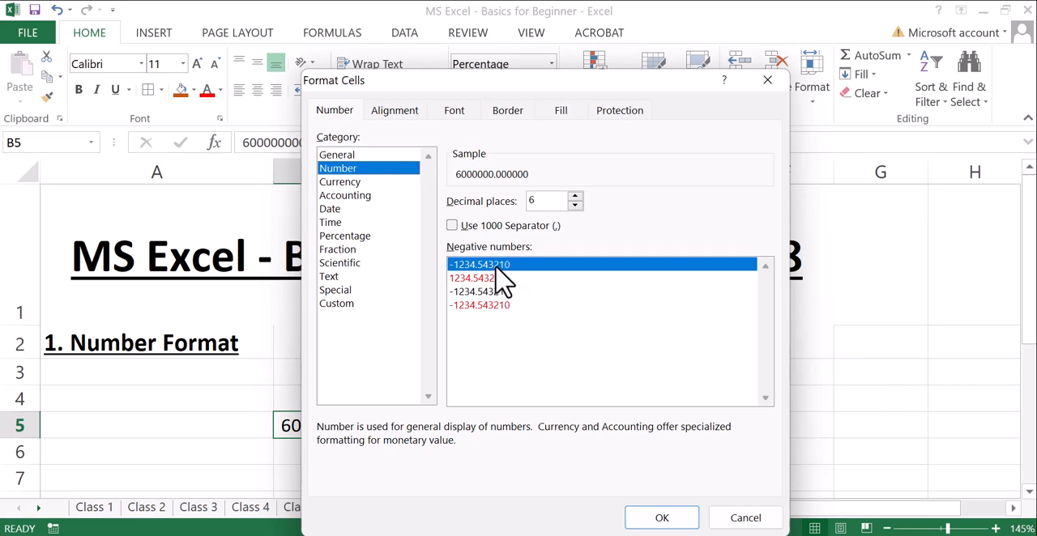
pyautogui.click(332, 183)
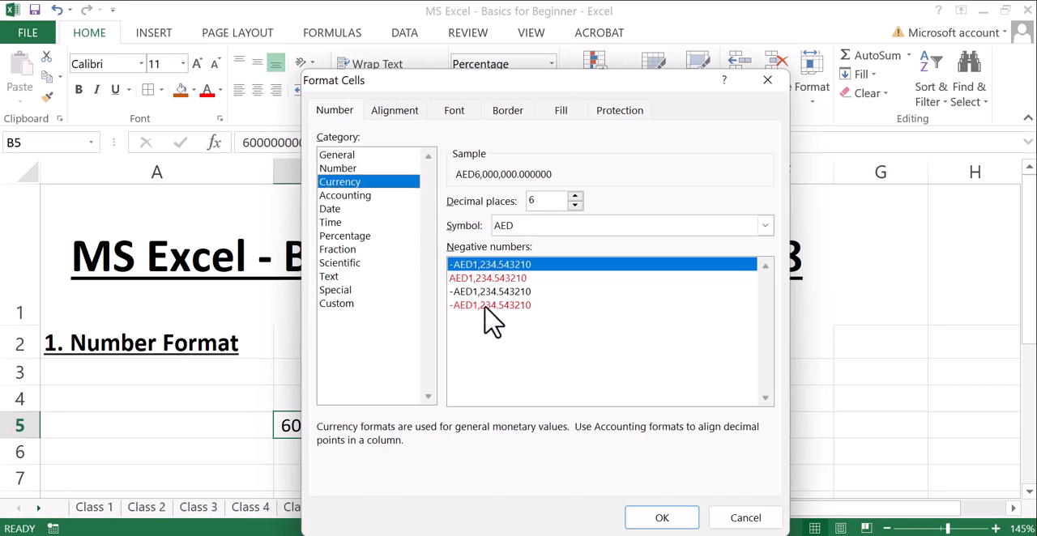
pyautogui.click(347, 196)
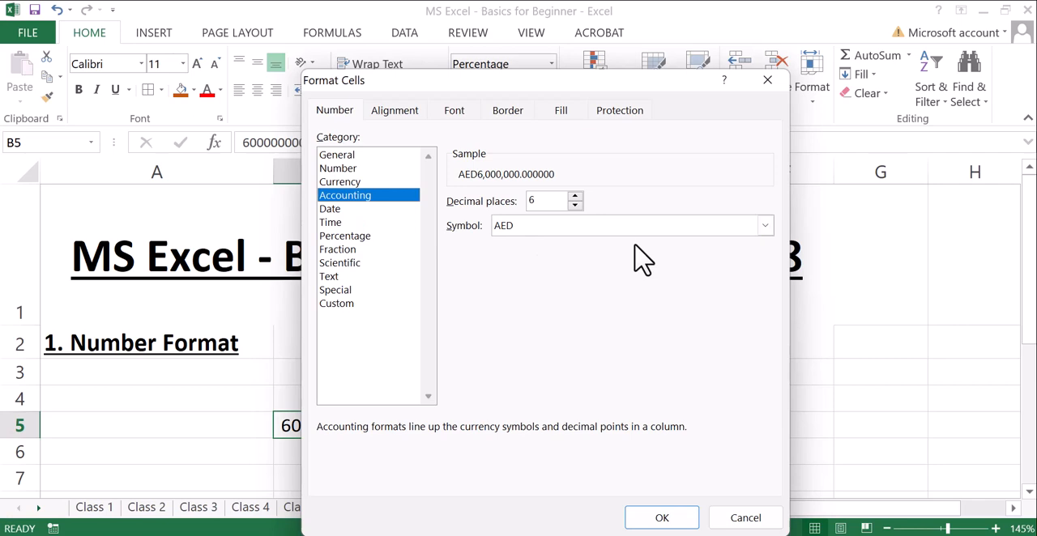
pyautogui.click(765, 228)
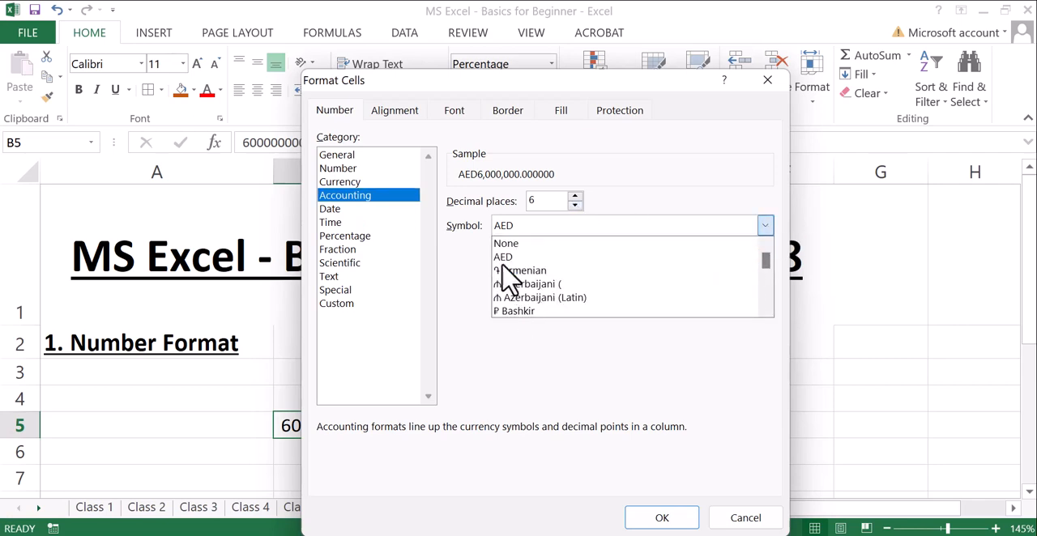
pyautogui.click(333, 210)
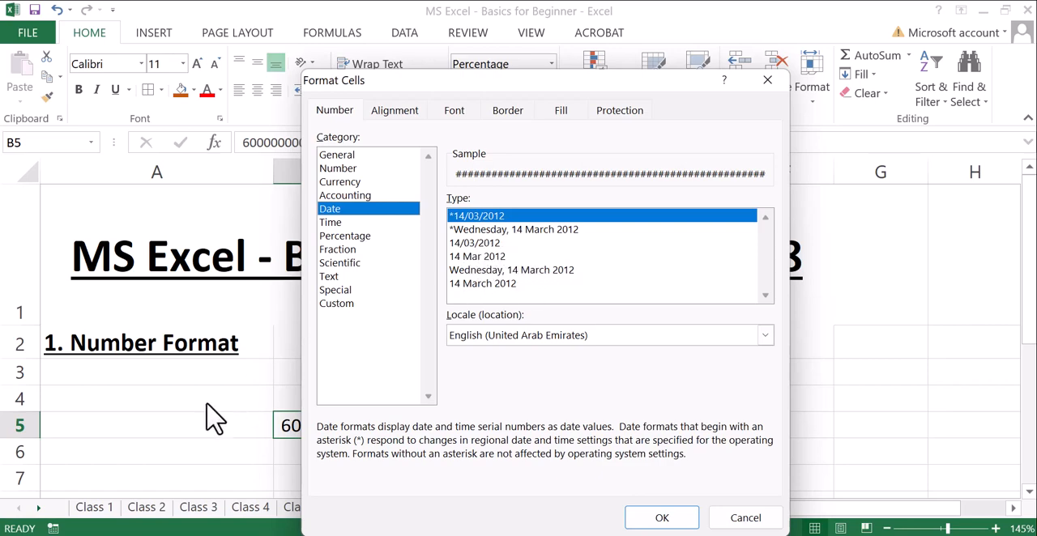
pyautogui.click(754, 86)
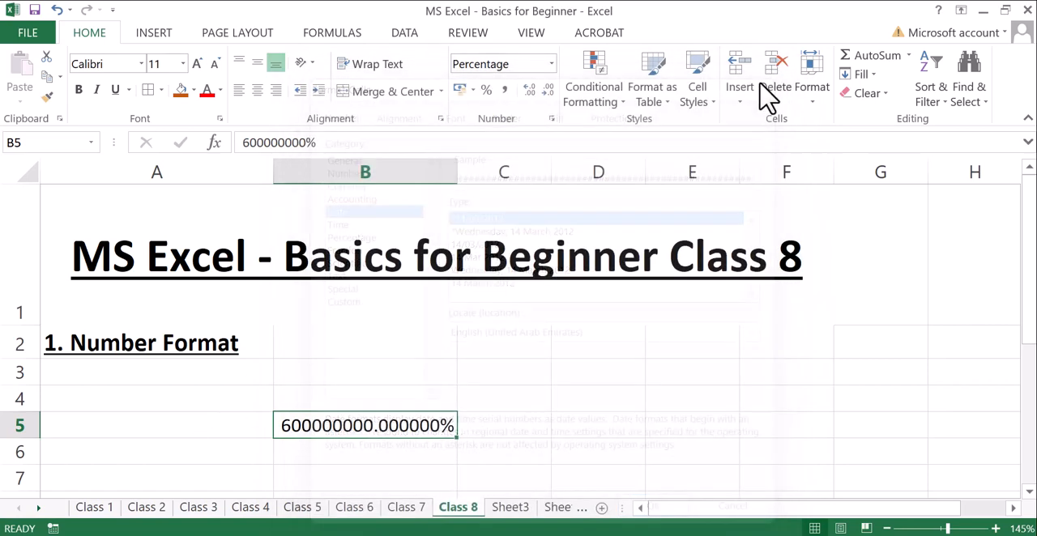
# - Enter the date 26/01/2023 in cell A5
pyautogui.click(134, 428)
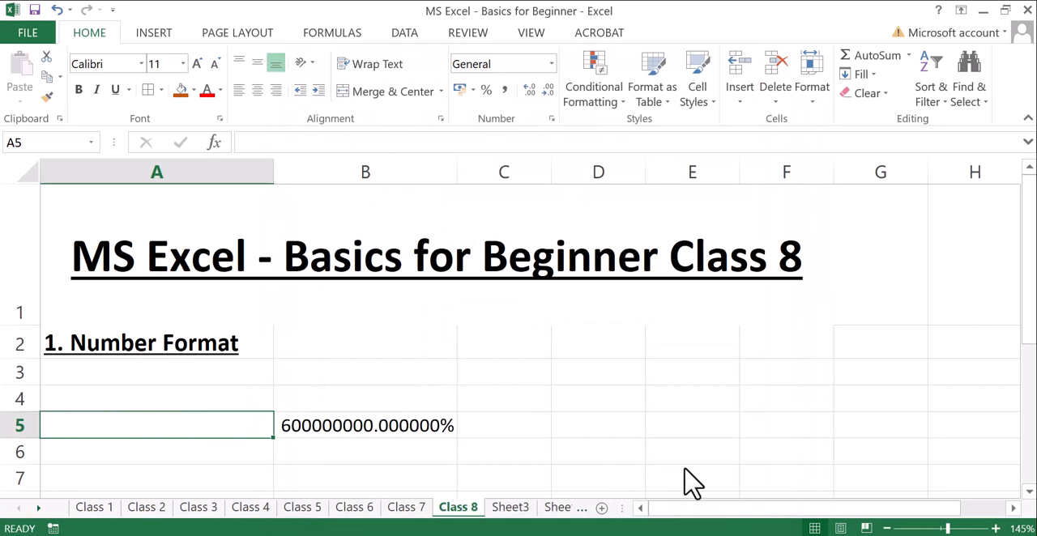
pyautogui.write('26/01/2023')
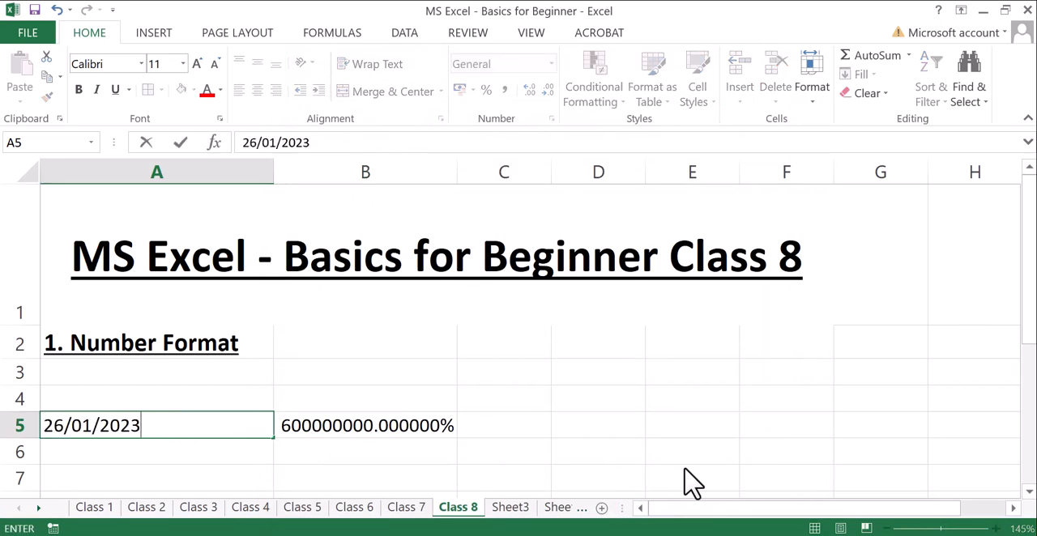
pyautogui.hotkey('ctrl', 'Return')
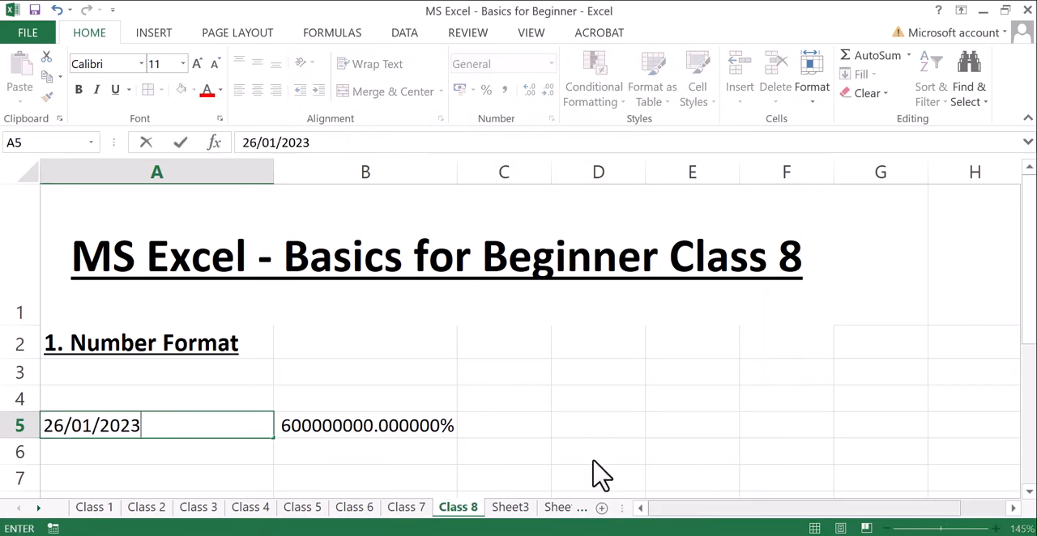
pyautogui.click(318, 403)
# - Format the date in cell A5 with the "14 March 2012" date type and centre it horizontally
pyautogui.click(197, 425)
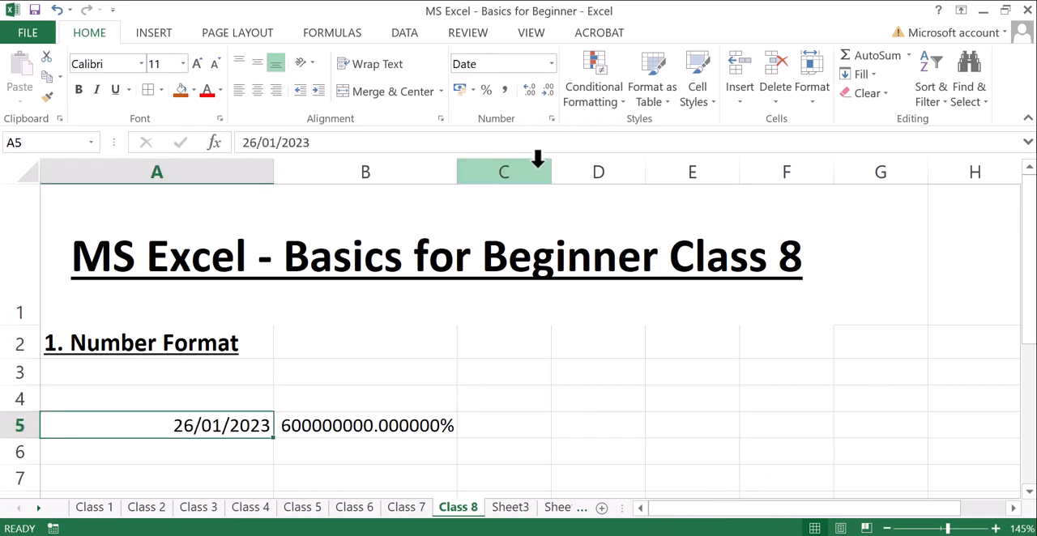
pyautogui.click(551, 118)
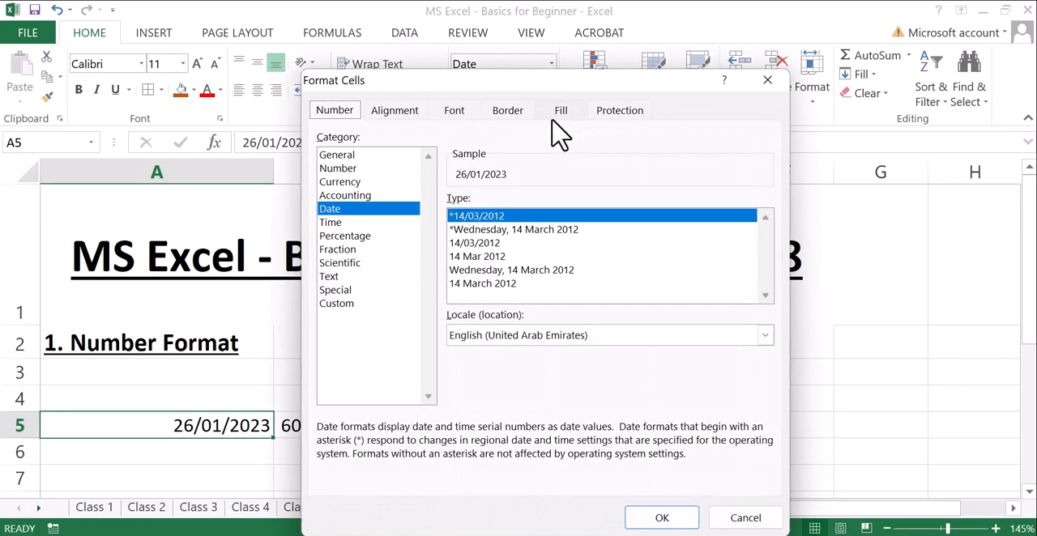
pyautogui.click(470, 284)
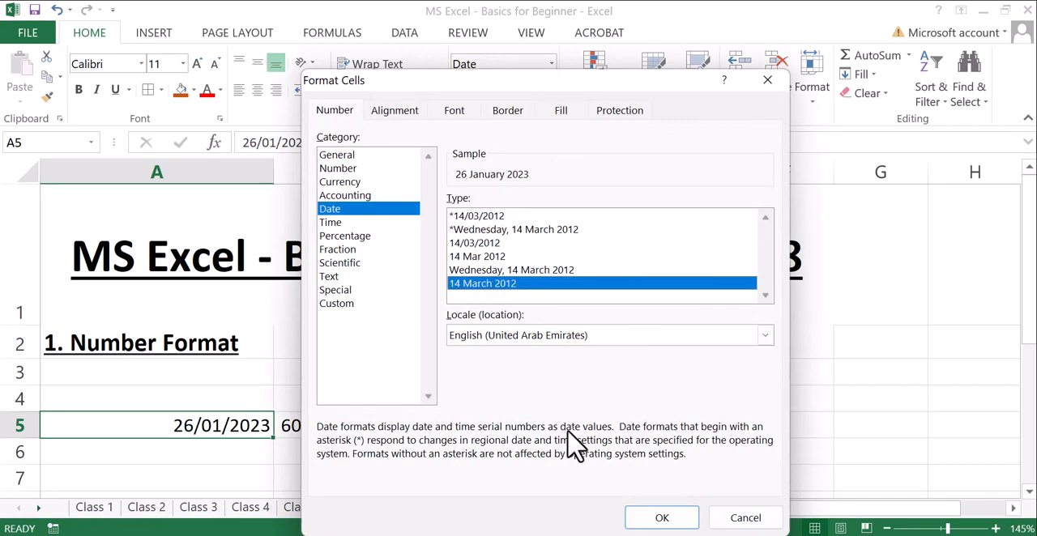
pyautogui.click(660, 518)
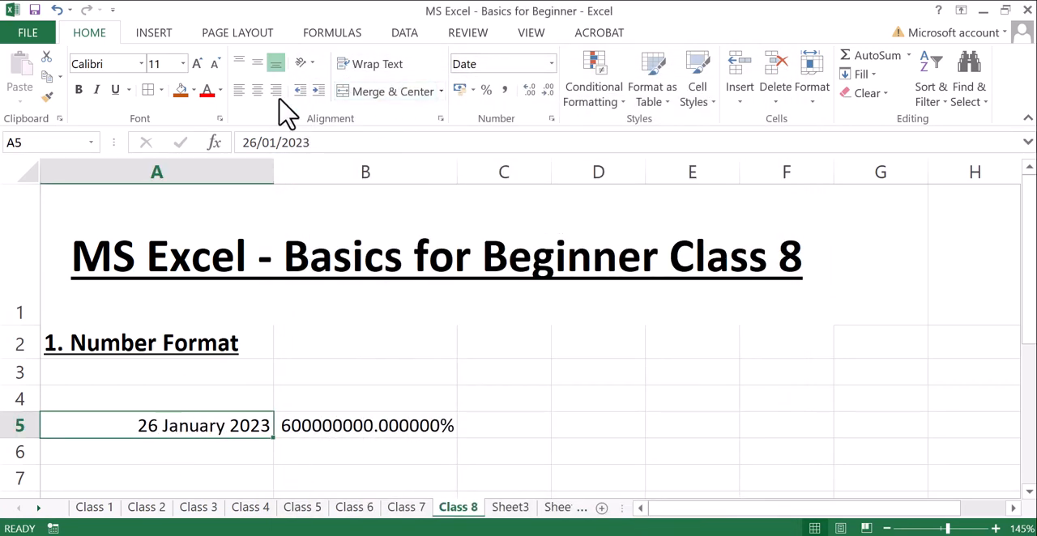
pyautogui.click(251, 94)
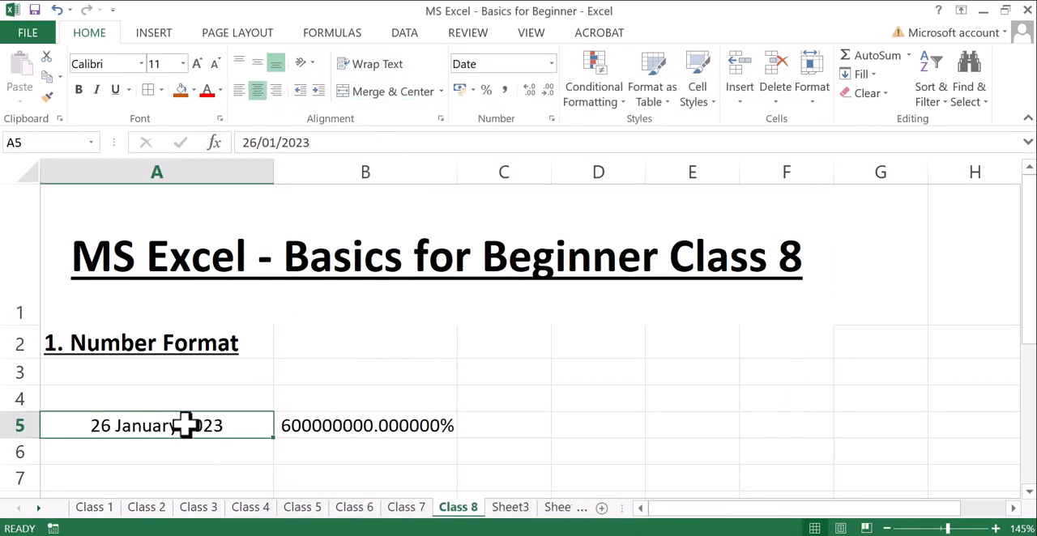
pyautogui.press('Return')
pyautogui.click(234, 429)
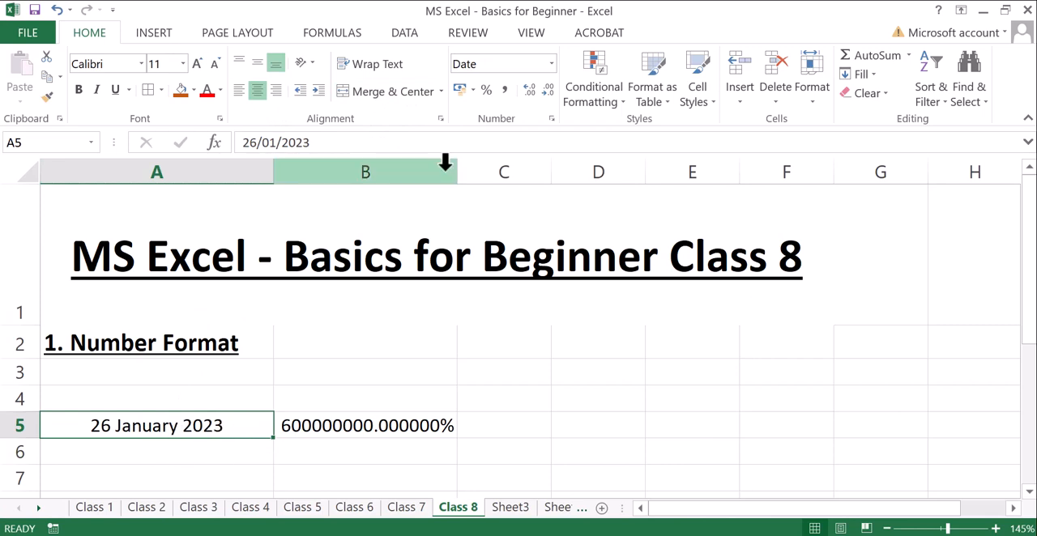
# - Examine the Time, Percentage and Fraction categories in Format Cells for cell A5 without applying changes
pyautogui.click(551, 119)
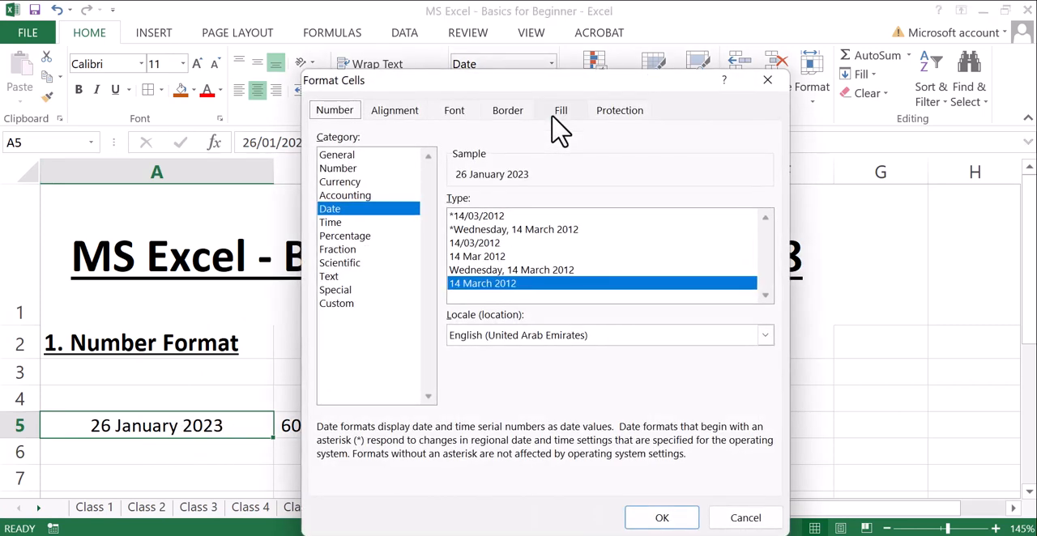
pyautogui.click(329, 224)
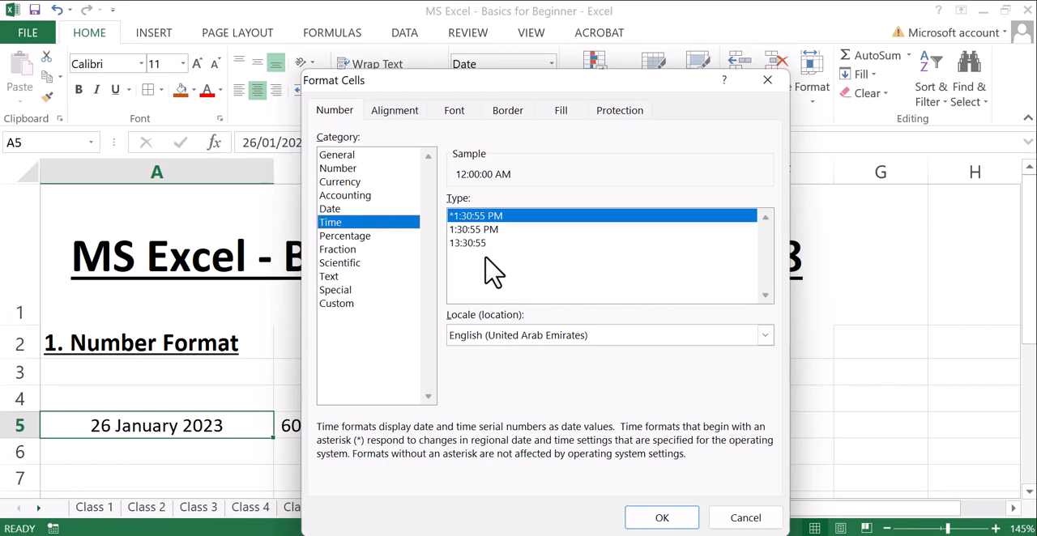
pyautogui.click(345, 238)
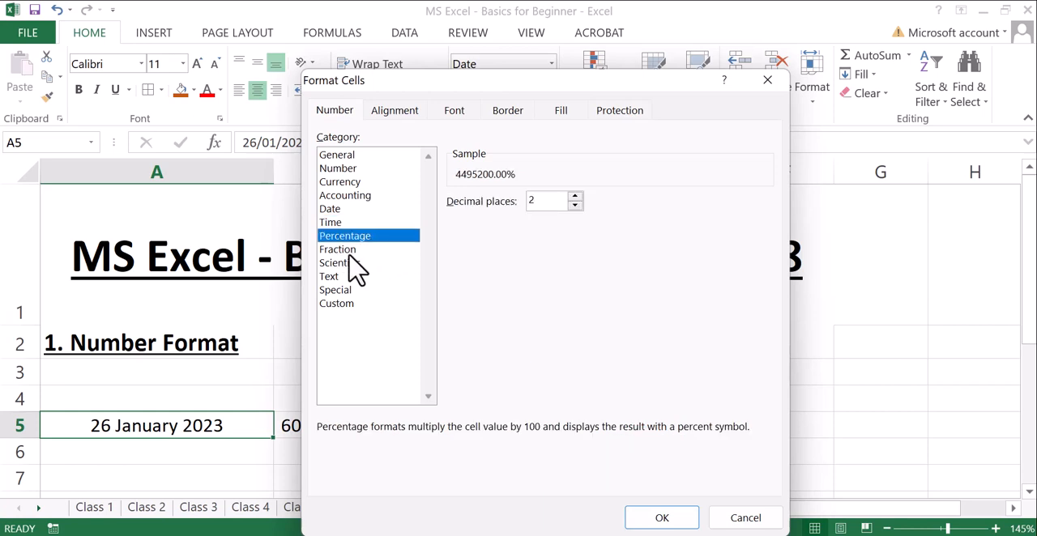
pyautogui.click(343, 250)
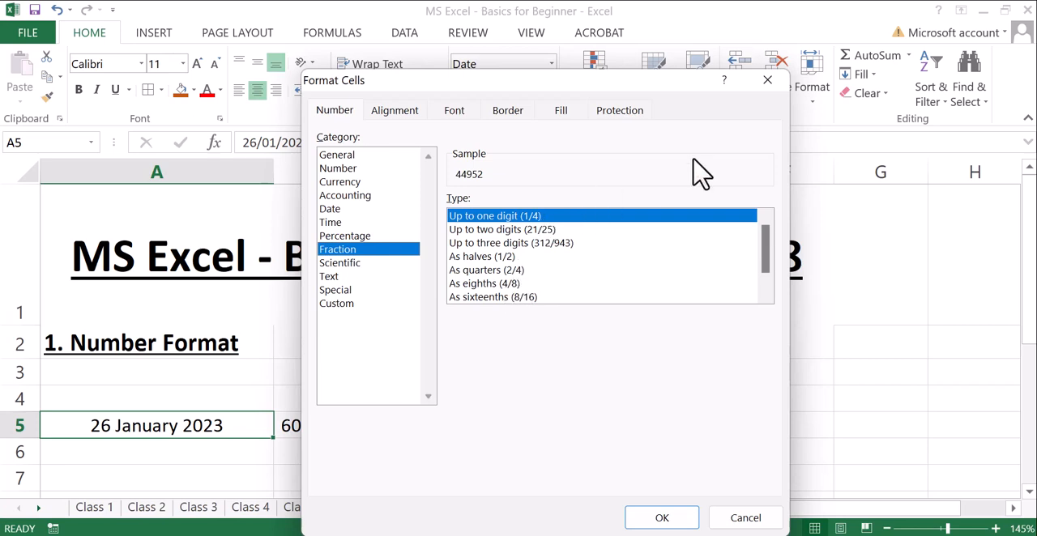
pyautogui.click(767, 80)
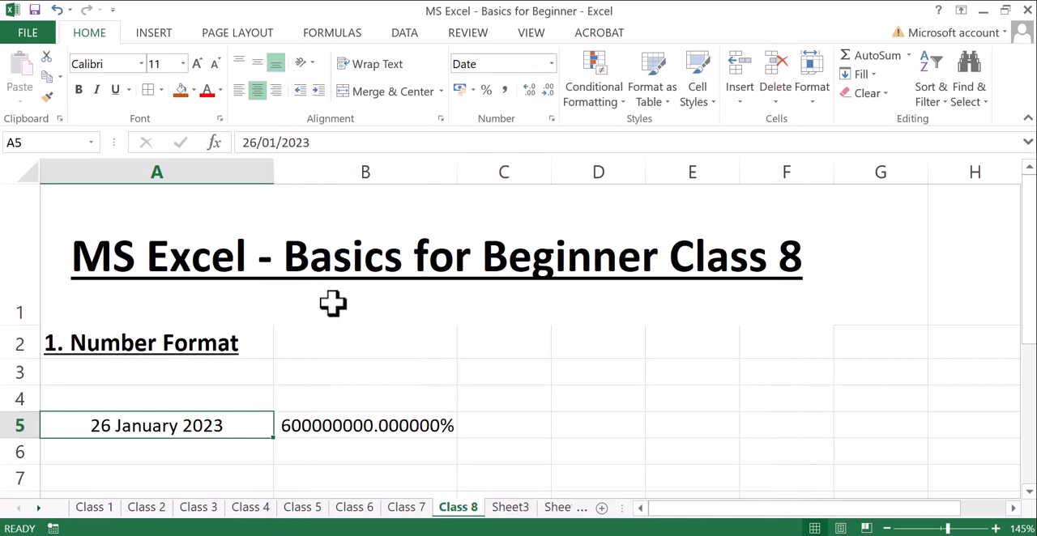
# - Increase the decimal places of the percentage in cell B5, and reduce them to one decimal place
pyautogui.click(396, 368)
pyautogui.click(367, 430)
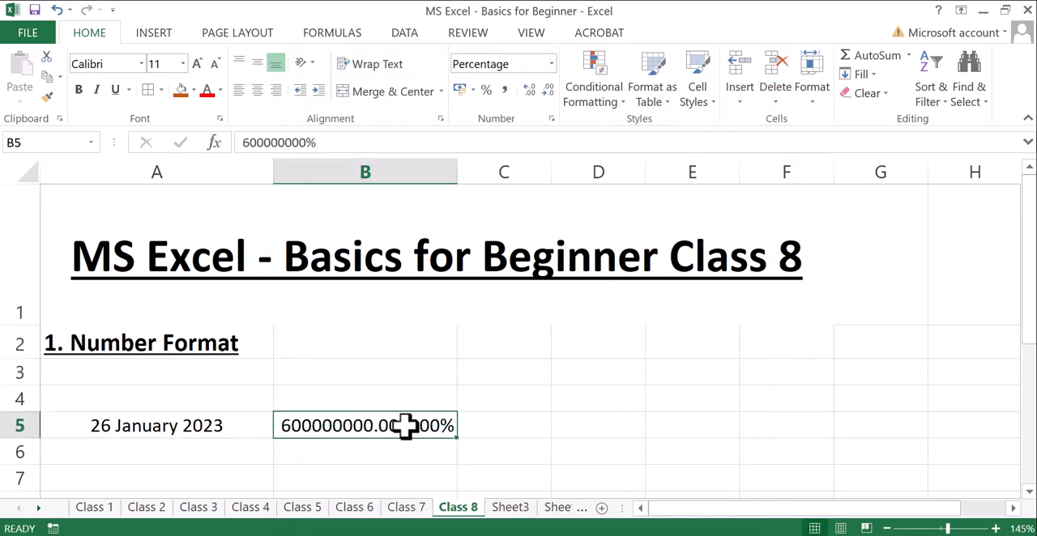
pyautogui.click(528, 91)
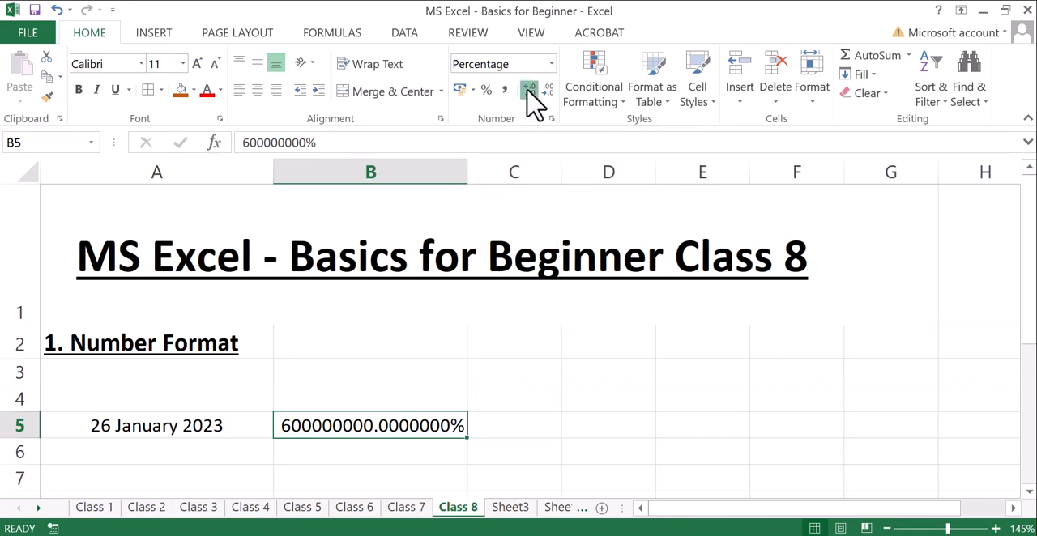
pyautogui.click(529, 91)
pyautogui.click(548, 90)
pyautogui.click(547, 91)
pyautogui.click(548, 91)
pyautogui.click(548, 91)
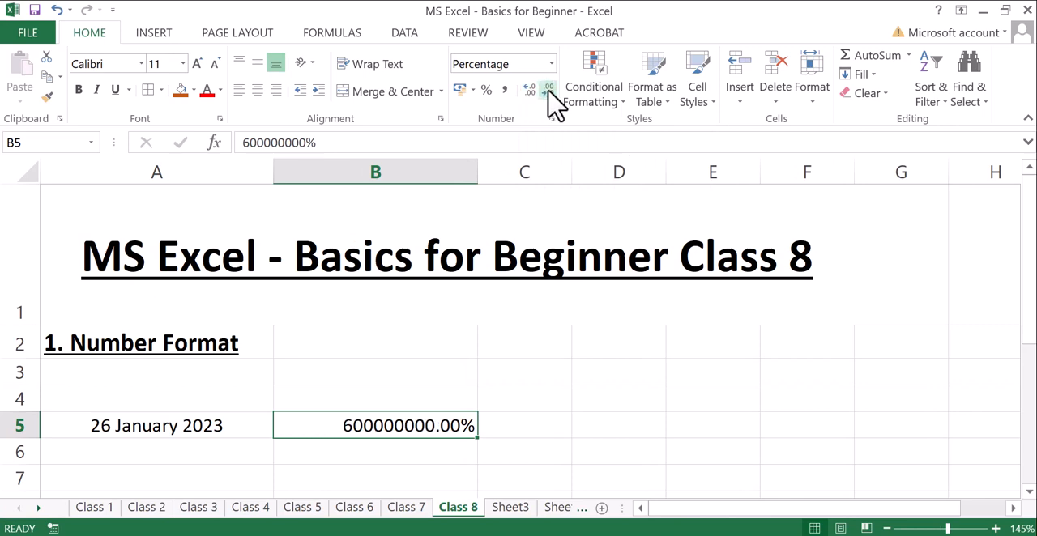
pyautogui.click(548, 90)
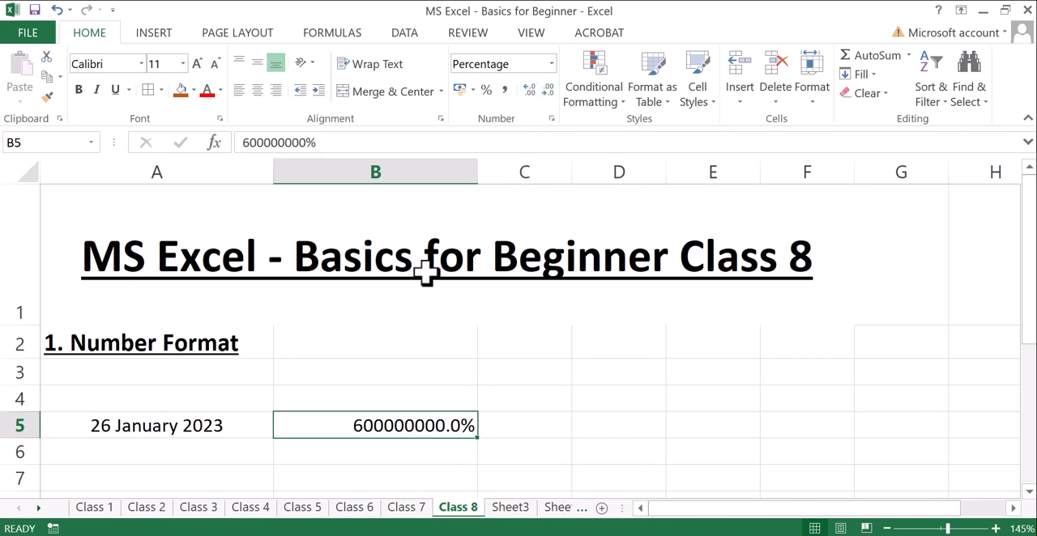